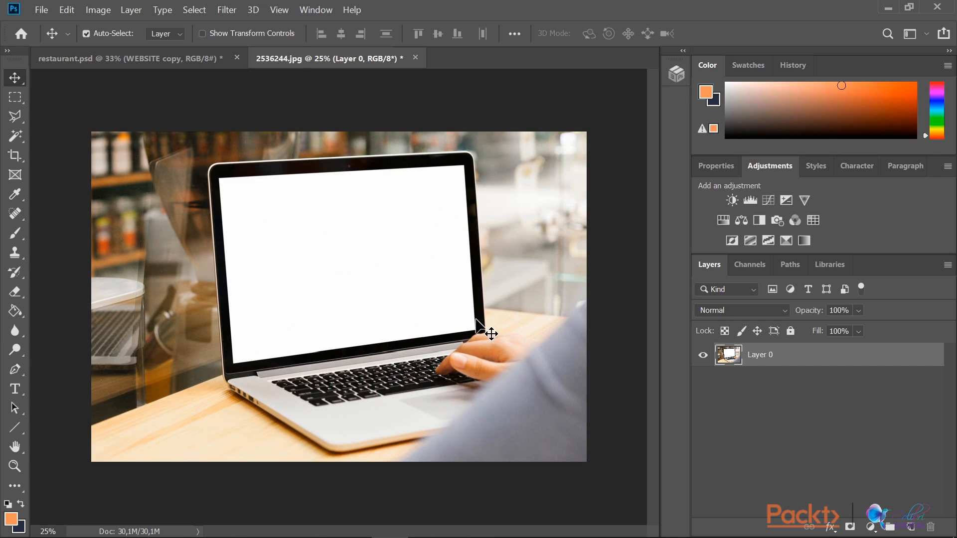
- Copy the WEBSITE copy layer from restaurant.psd into the 2536244.jpg laptop photo and hide it there
{"action": "left_click", "coordinate": [179, 58]}
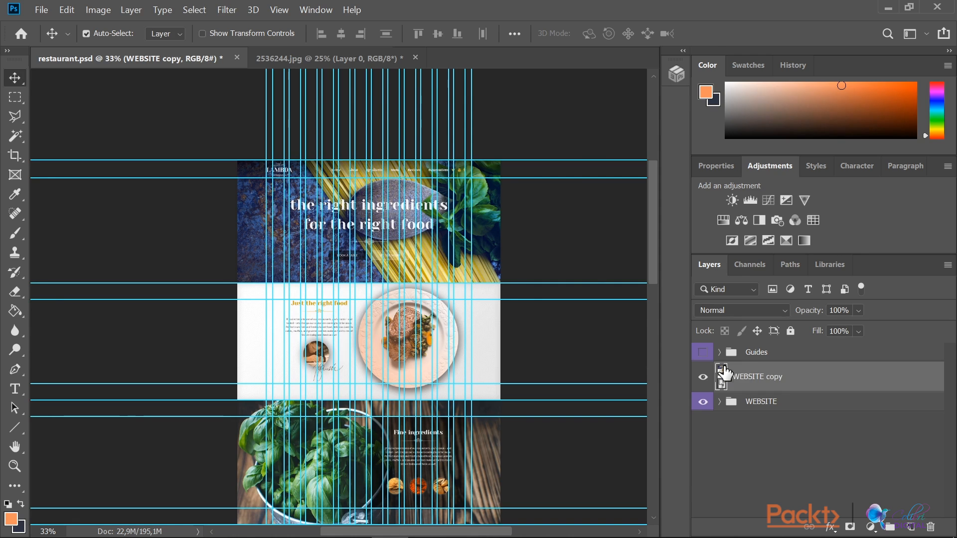
{"action": "left_click_drag", "start_coordinate": [283, 51], "coordinate": [338, 241]}
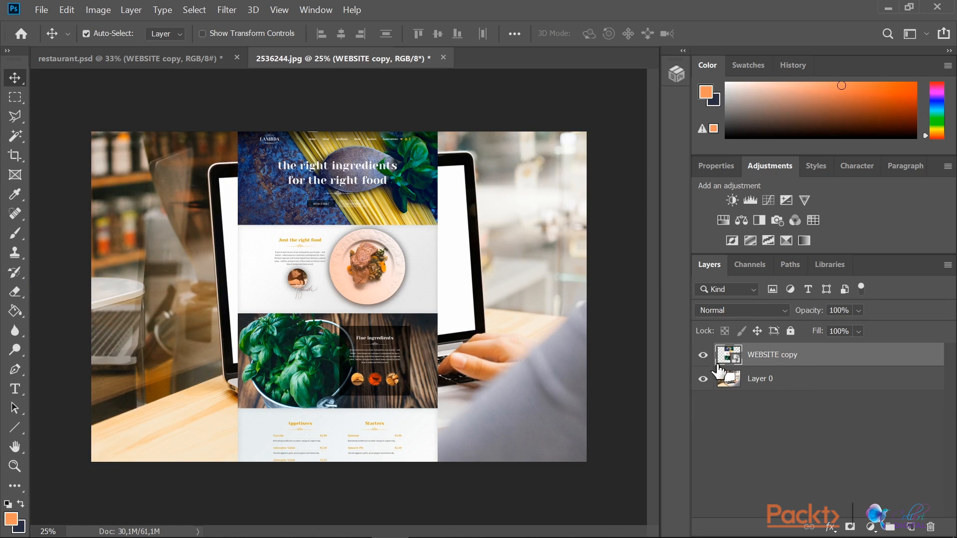
{"action": "left_click", "coordinate": [702, 355]}
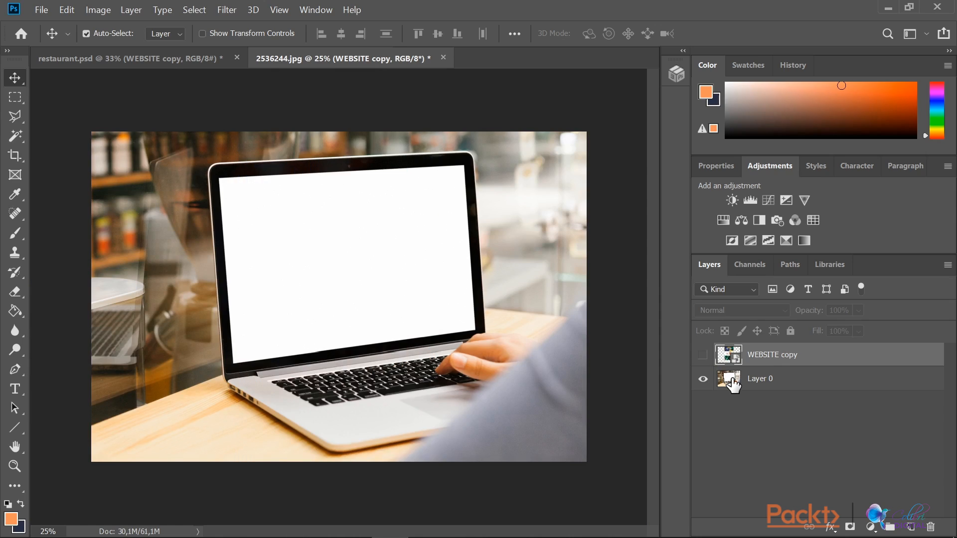
- Select the blank white laptop screen on Layer 0 with the Magic Wand tool
{"action": "left_click", "coordinate": [732, 380]}
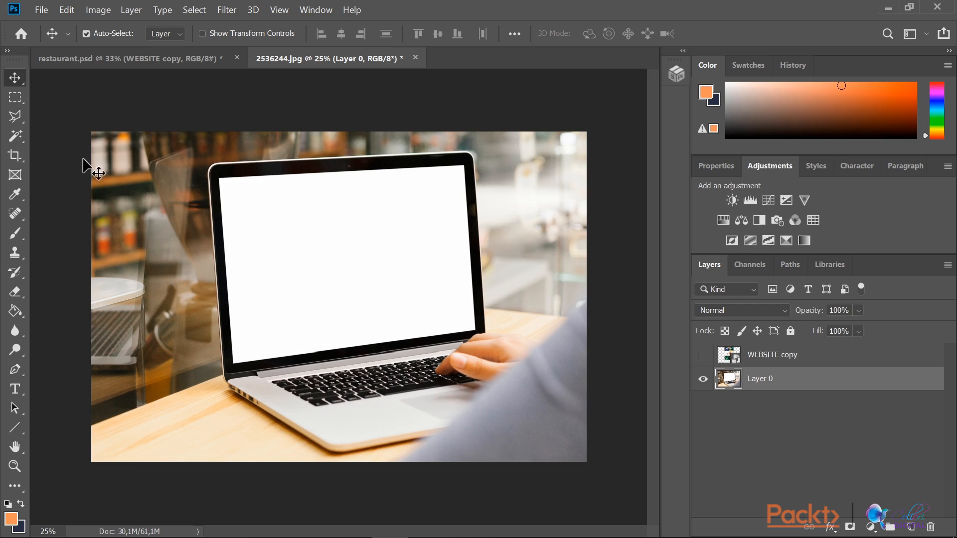
{"action": "left_click", "coordinate": [12, 141]}
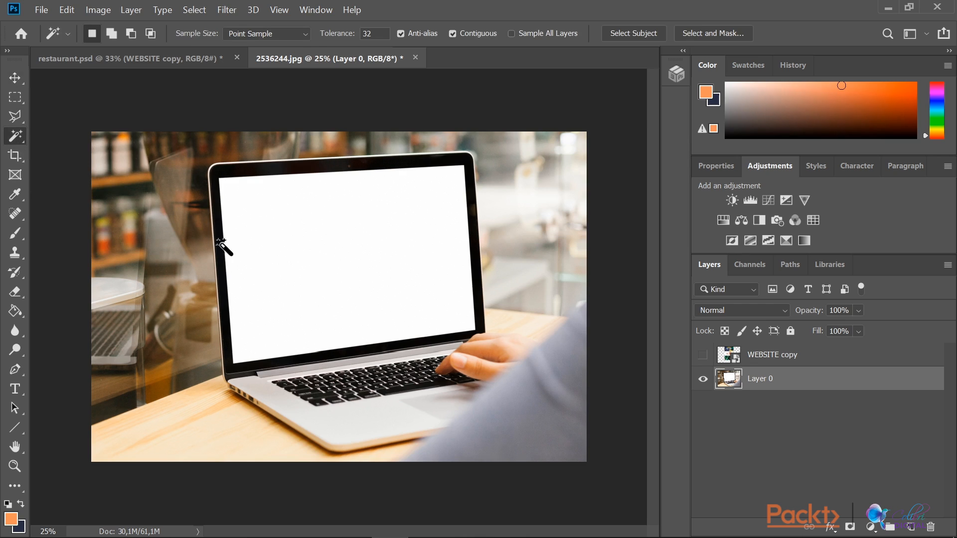
{"action": "left_click", "coordinate": [285, 254]}
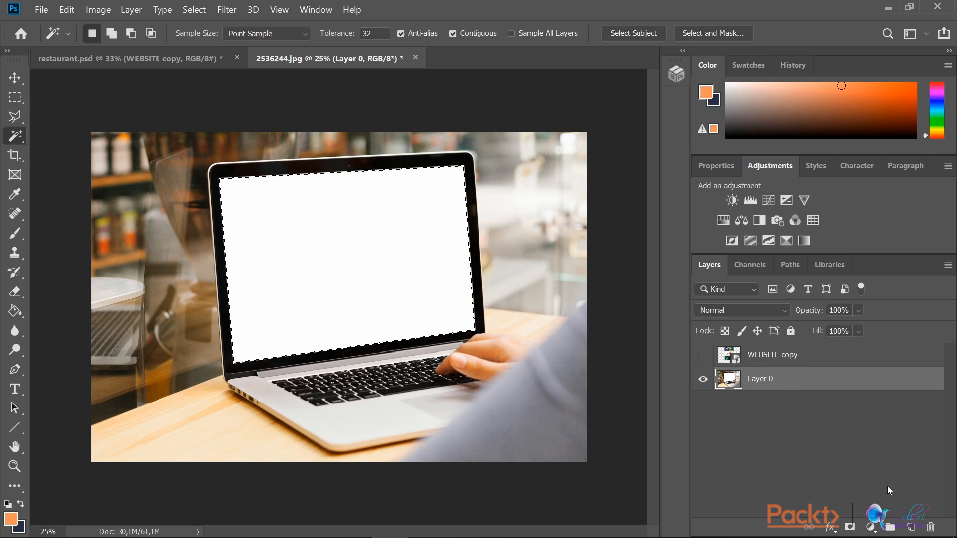
{"action": "left_click", "coordinate": [850, 524]}
{"action": "left_click", "coordinate": [729, 380]}
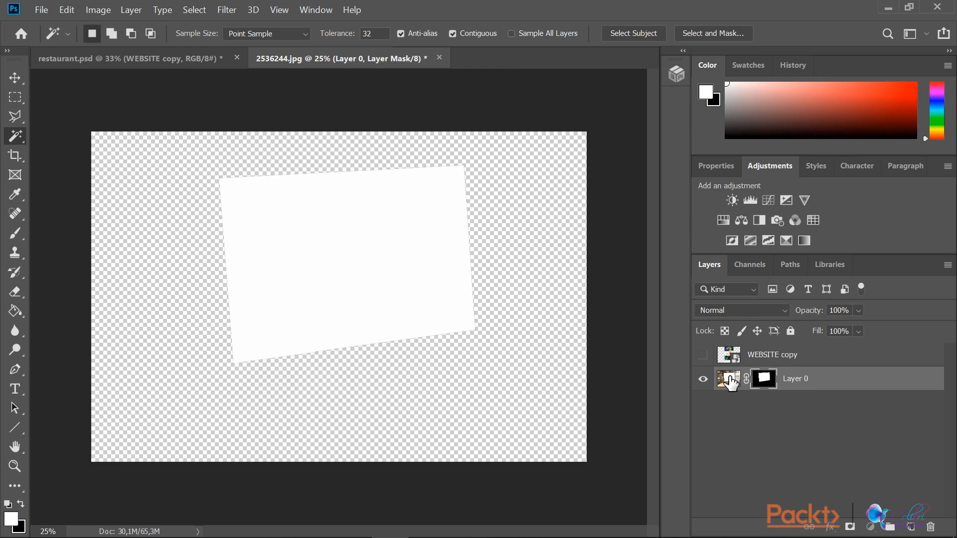
{"action": "left_click", "coordinate": [768, 389]}
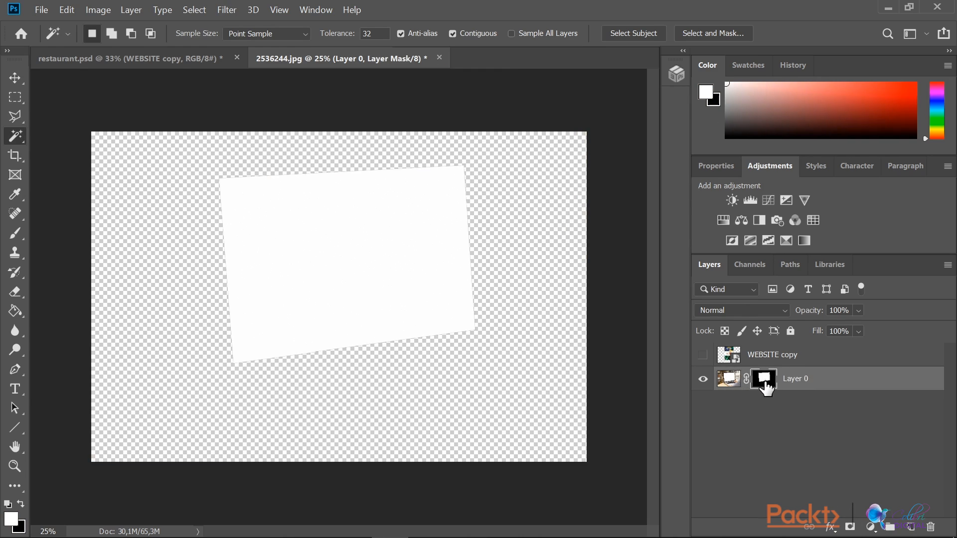
{"action": "left_click", "coordinate": [729, 382]}
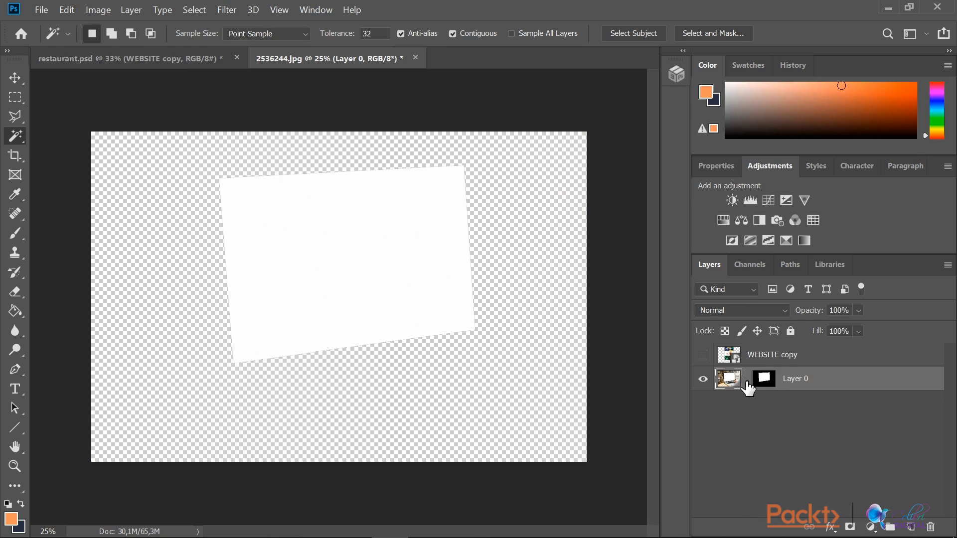
{"action": "key", "text": "ctrl+j"}
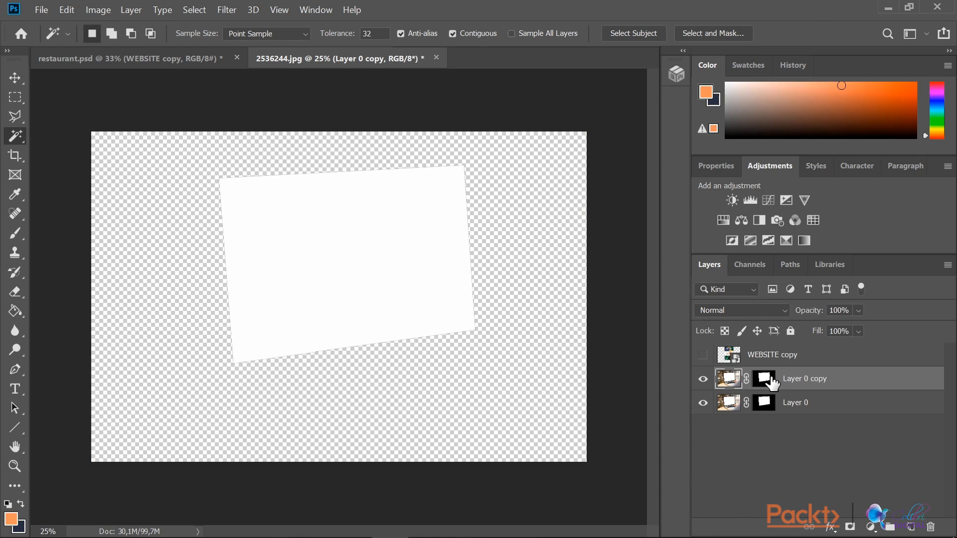
{"action": "left_click", "coordinate": [770, 381]}
{"action": "key", "text": "ctrl+z"}
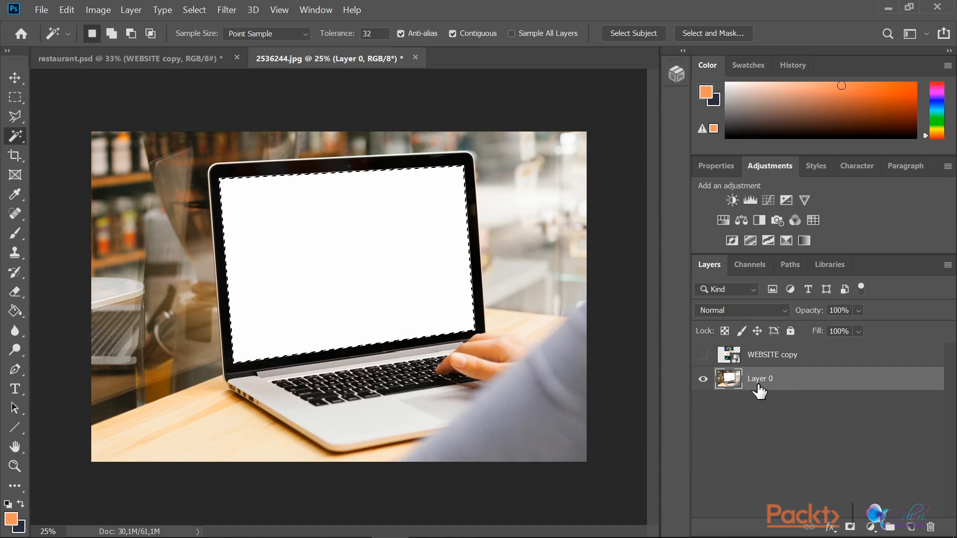
- Duplicate the whole Layer 0 and mask the copy to the laptop's white screen using a Magic Wand selection
{"action": "key", "text": "ctrl+d"}
{"action": "key", "text": "ctrl+j"}
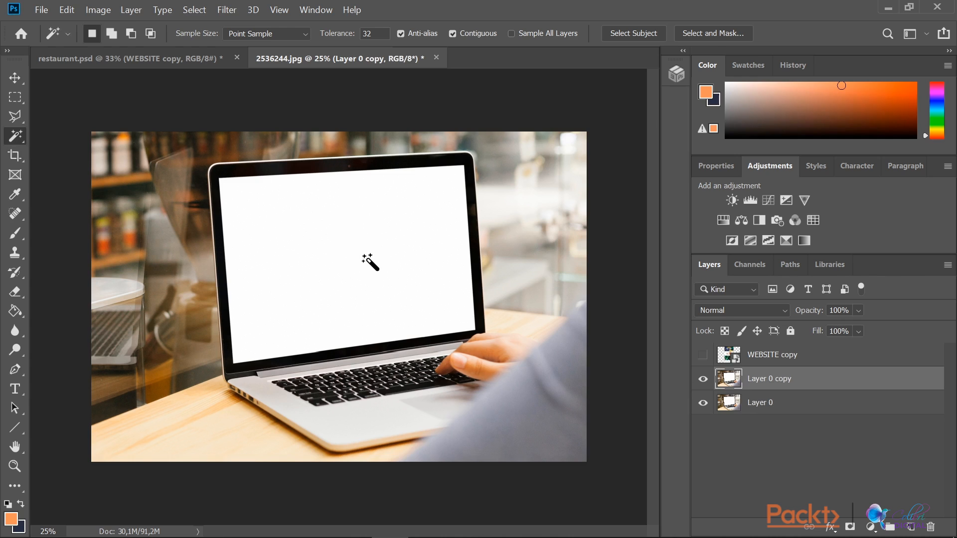
{"action": "left_click", "coordinate": [368, 260]}
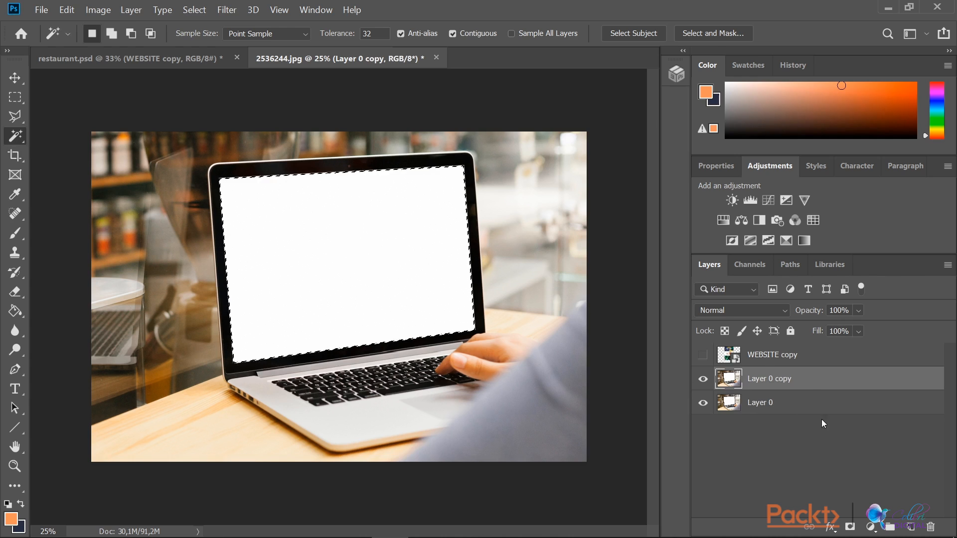
{"action": "left_click", "coordinate": [850, 526]}
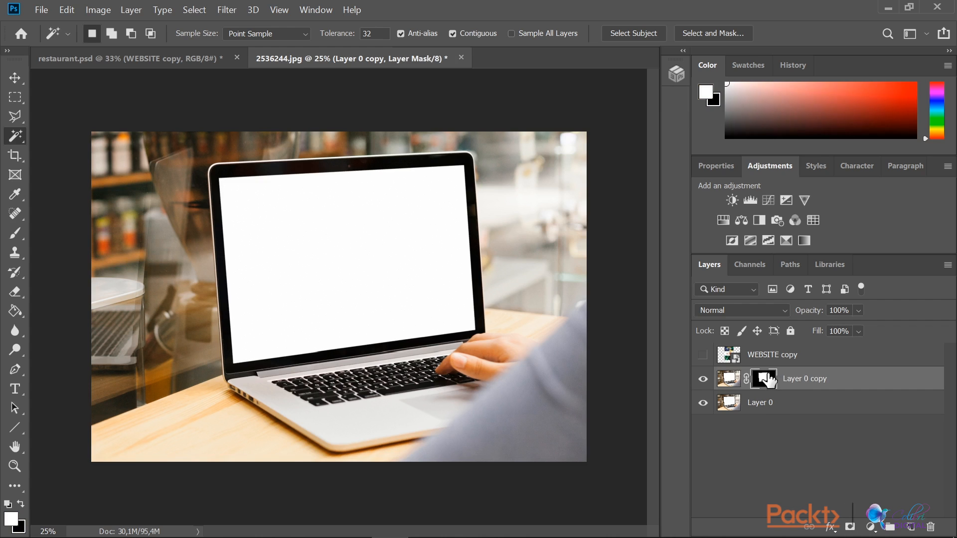
{"action": "left_click", "coordinate": [703, 403]}
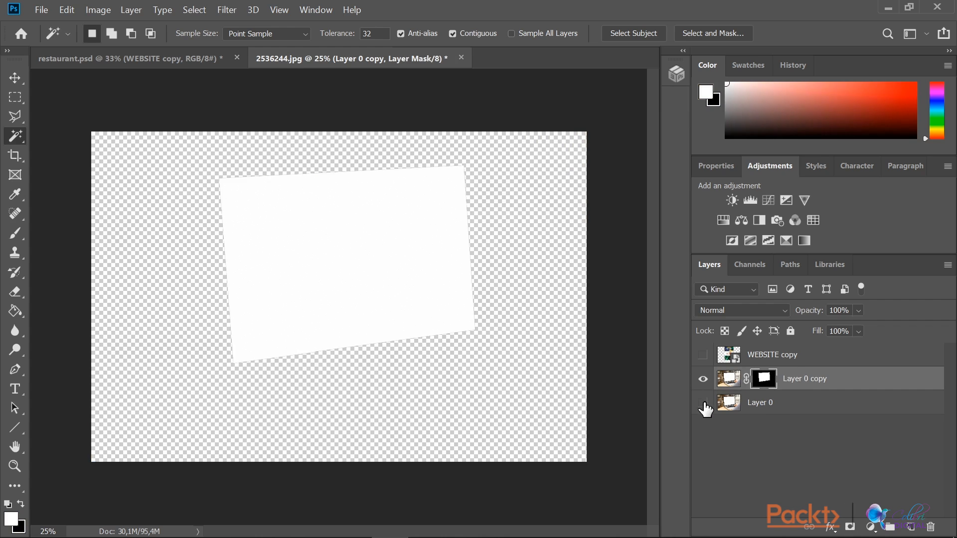
{"action": "left_click", "coordinate": [703, 403]}
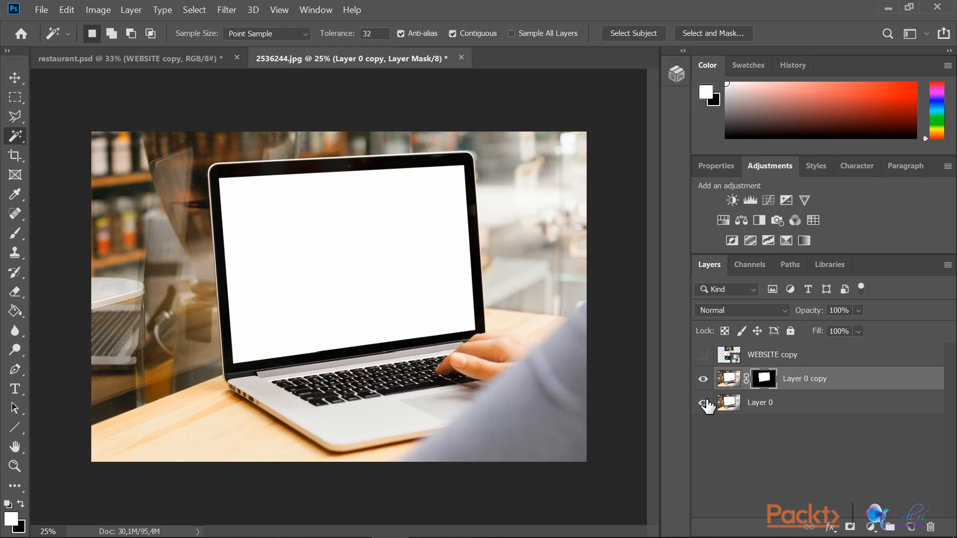
- Show the WEBSITE copy layer and clip it to the masked Layer 0 copy
{"action": "left_click", "coordinate": [703, 356]}
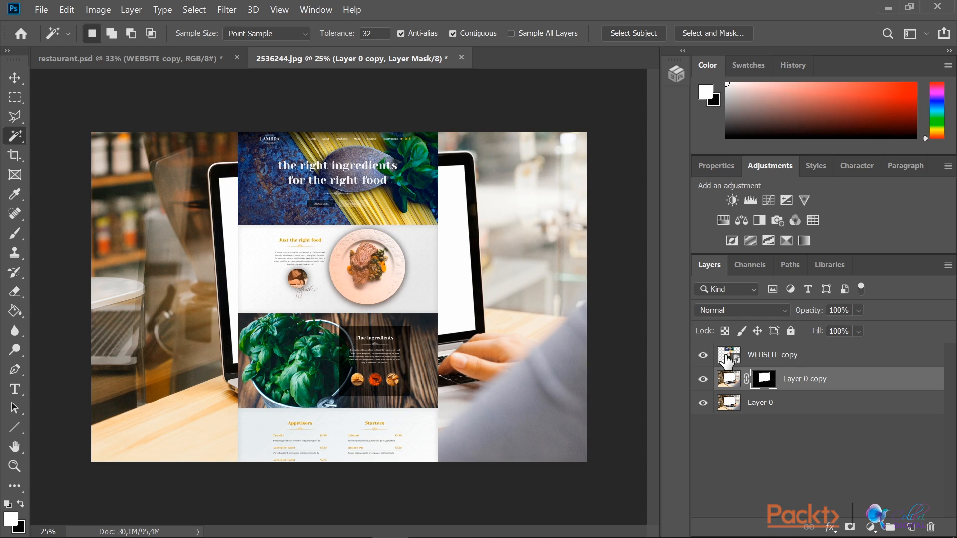
{"action": "left_click", "coordinate": [730, 355]}
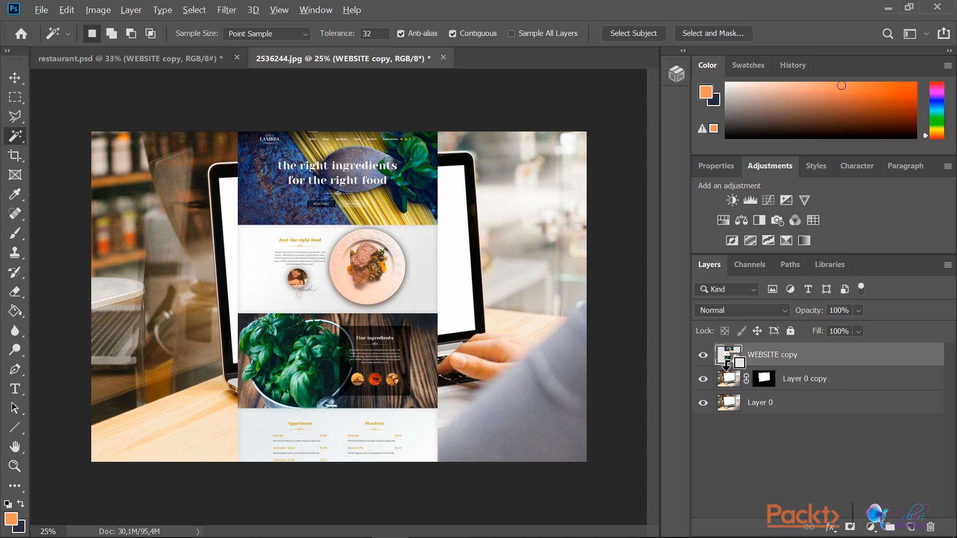
{"action": "left_click", "coordinate": [726, 366], "text": "alt"}
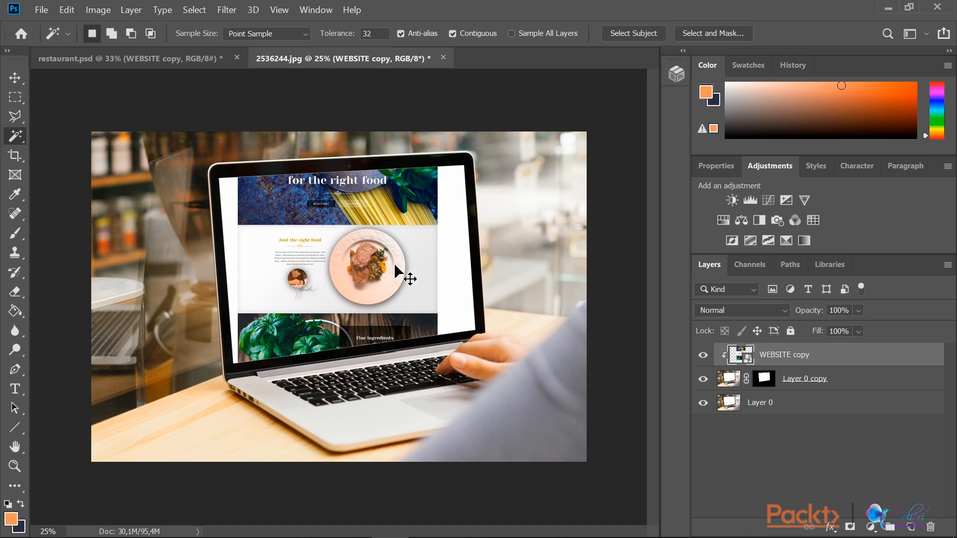
- Scale the WEBSITE copy layer proportionally to about 35% and position its header section over the laptop screen
{"action": "key", "text": "ctrl+t"}
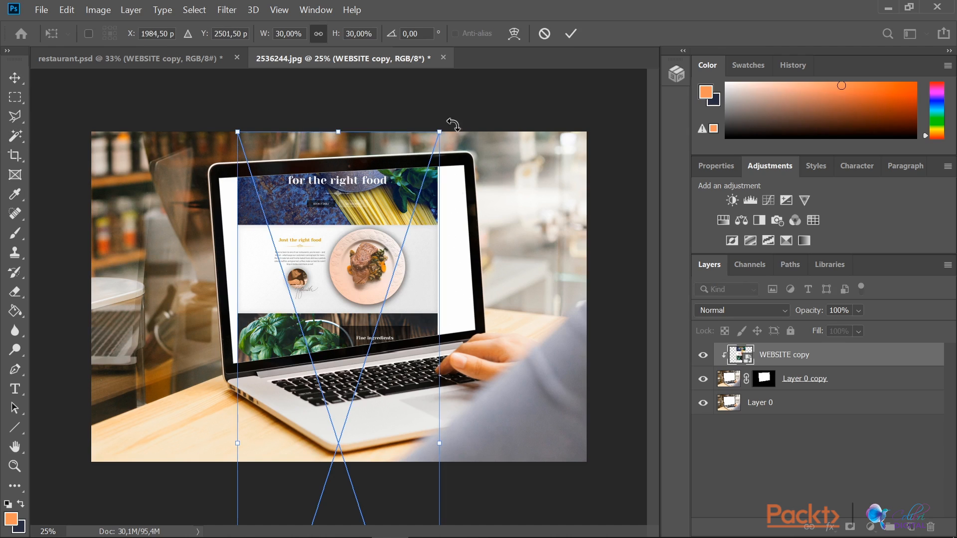
{"action": "left_click_drag", "start_coordinate": [440, 133], "coordinate": [560, 84]}
{"action": "left_click_drag", "start_coordinate": [394, 237], "coordinate": [396, 343]}
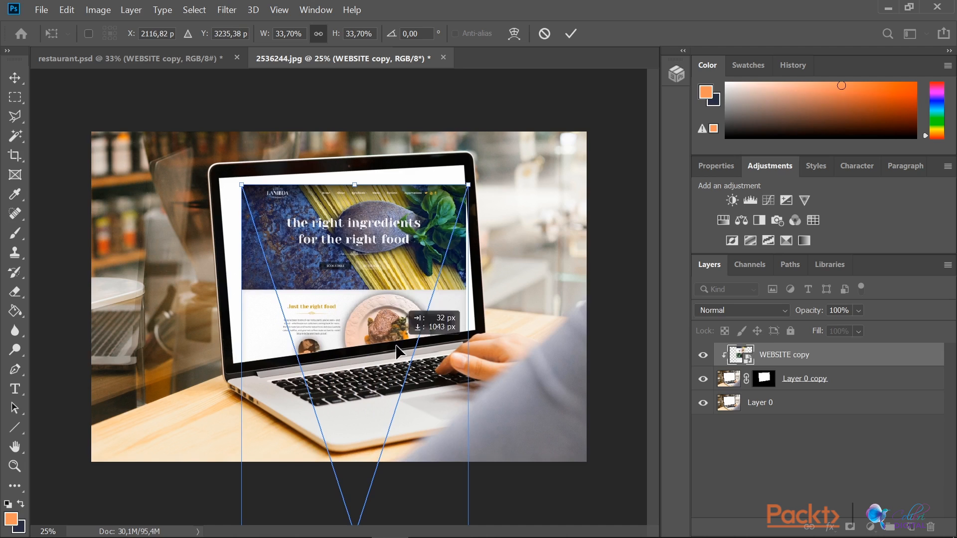
{"action": "left_click_drag", "start_coordinate": [241, 184], "coordinate": [212, 168]}
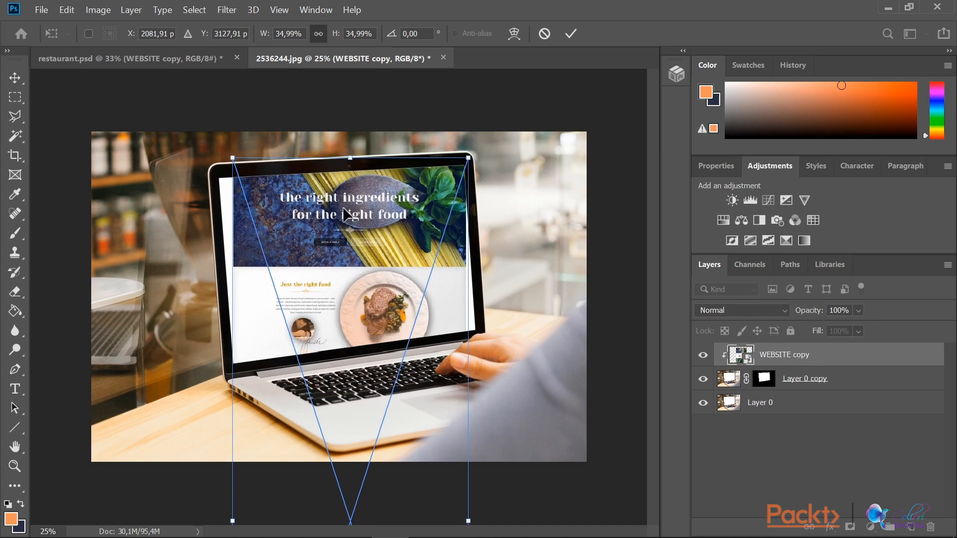
{"action": "left_click_drag", "start_coordinate": [341, 216], "coordinate": [342, 239]}
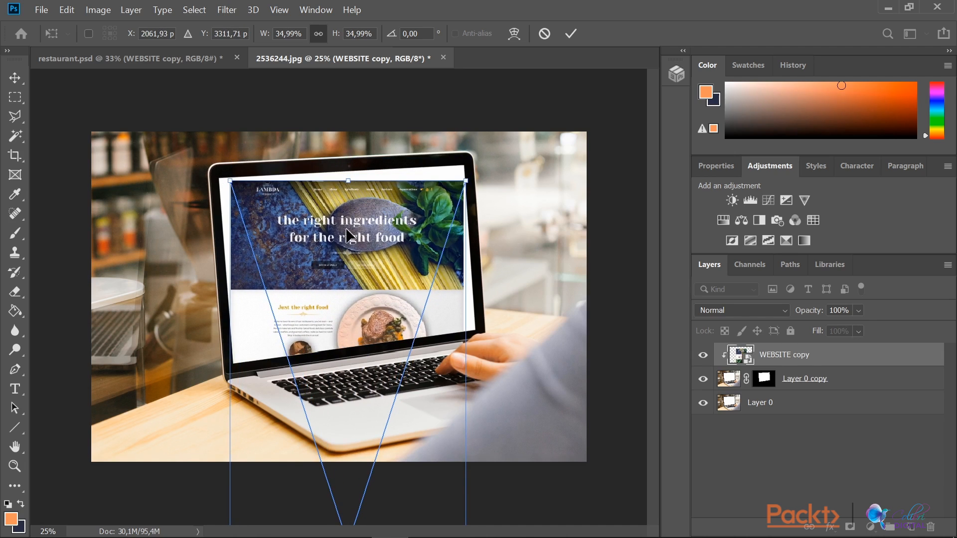
{"action": "key", "text": "w"}
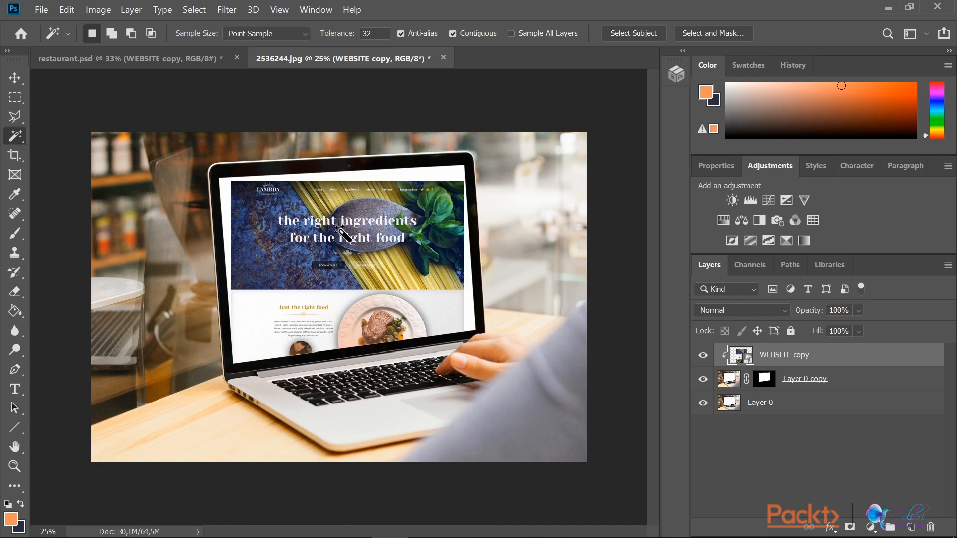
- Apply a Perspective transform to the WEBSITE copy layer, fitting its upper edge to the slanted upper edge of the laptop screen
{"action": "left_click", "coordinate": [68, 10]}
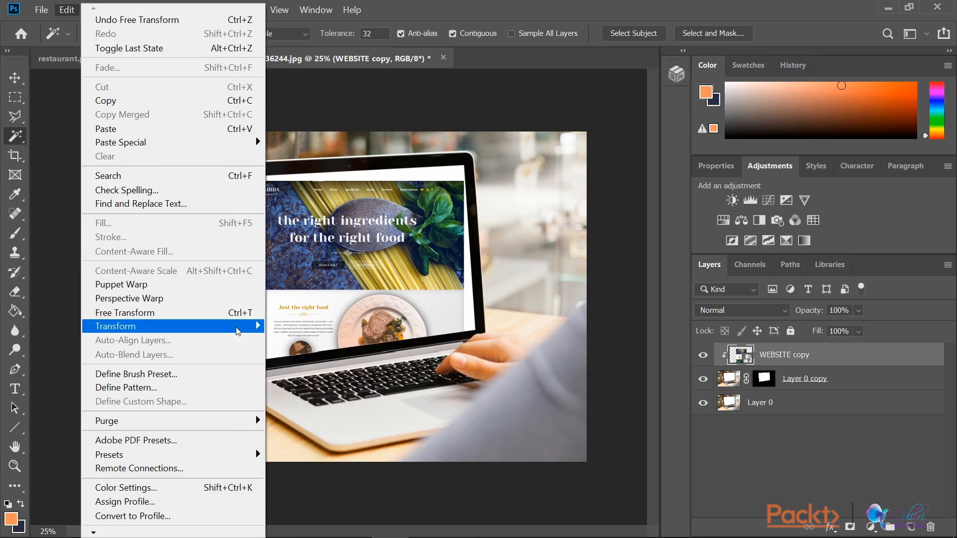
{"action": "mouse_move", "coordinate": [238, 329]}
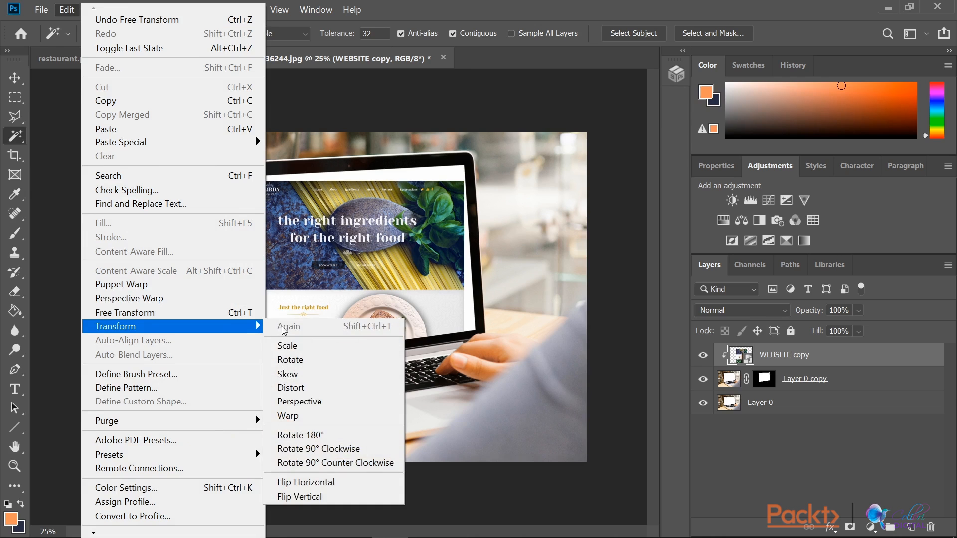
{"action": "left_click", "coordinate": [324, 401]}
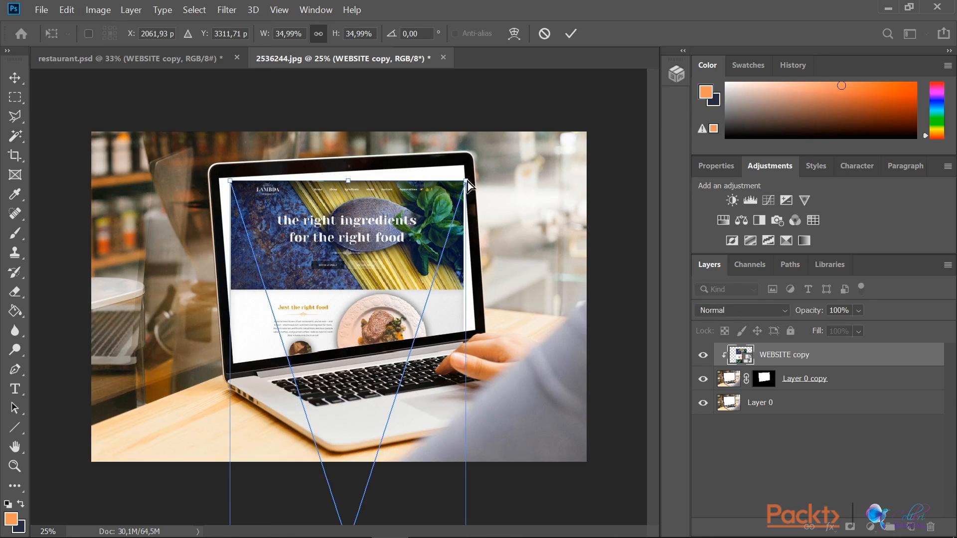
{"action": "left_click_drag", "start_coordinate": [466, 180], "coordinate": [466, 165]}
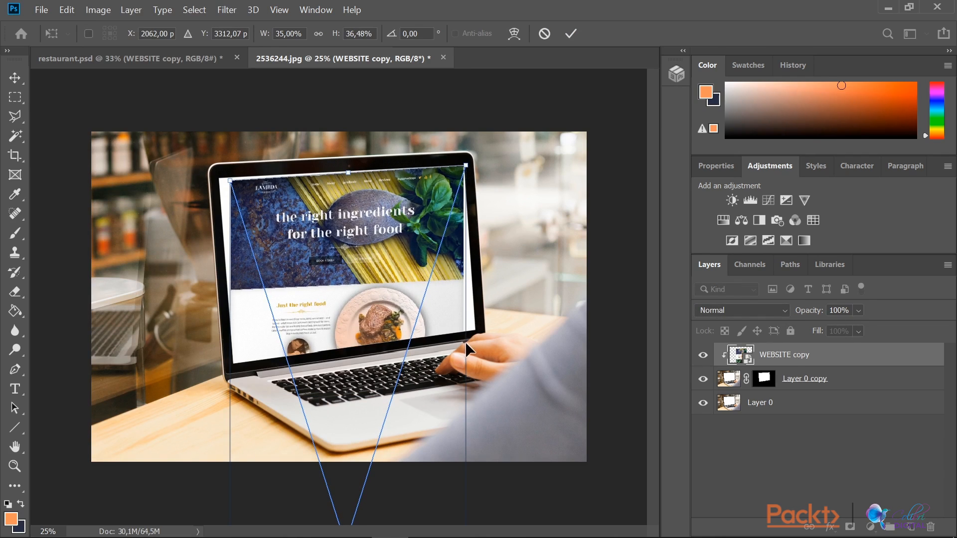
{"action": "left_click_drag", "start_coordinate": [465, 340], "coordinate": [466, 337]}
{"action": "left_click_drag", "start_coordinate": [233, 182], "coordinate": [220, 179]}
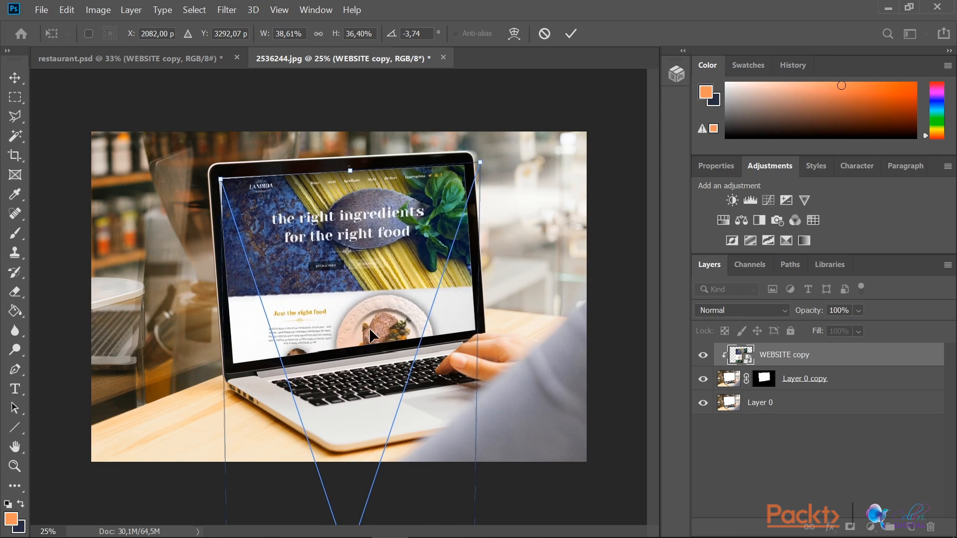
- Slant the website image further by its side handles, nudge it to fill the laptop screen, and commit the transform
{"action": "key", "text": "ctrl+minus"}
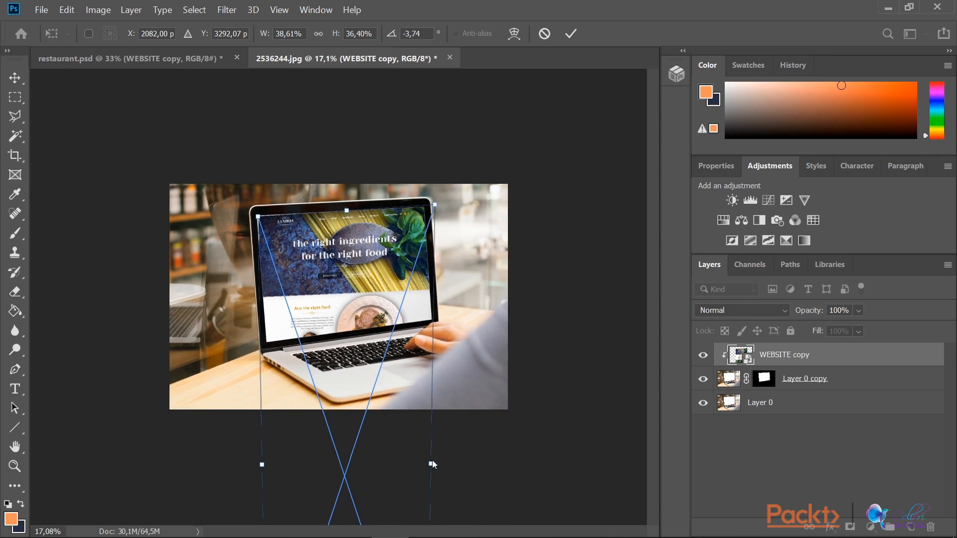
{"action": "left_click_drag", "start_coordinate": [433, 464], "coordinate": [431, 462]}
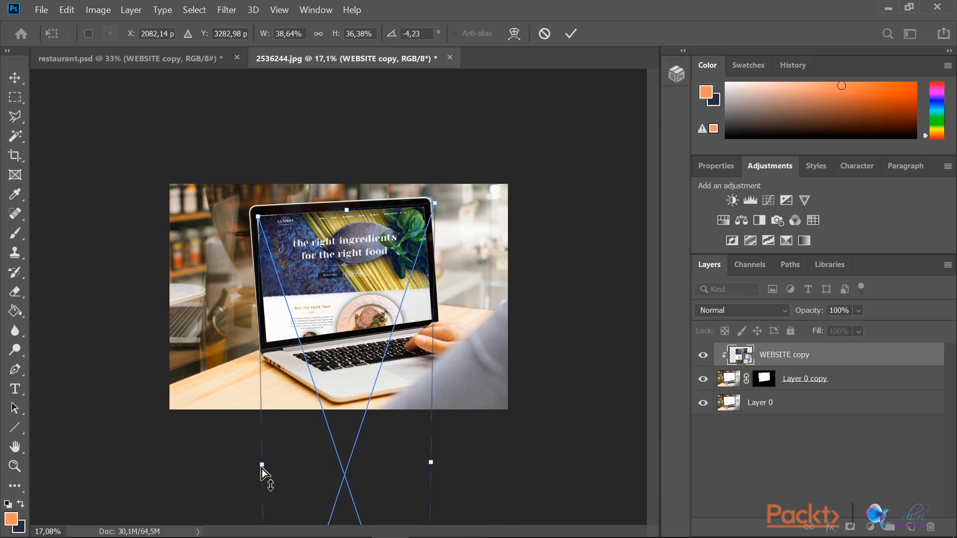
{"action": "left_click_drag", "start_coordinate": [261, 467], "coordinate": [262, 464]}
{"action": "left_click_drag", "start_coordinate": [342, 341], "coordinate": [338, 339]}
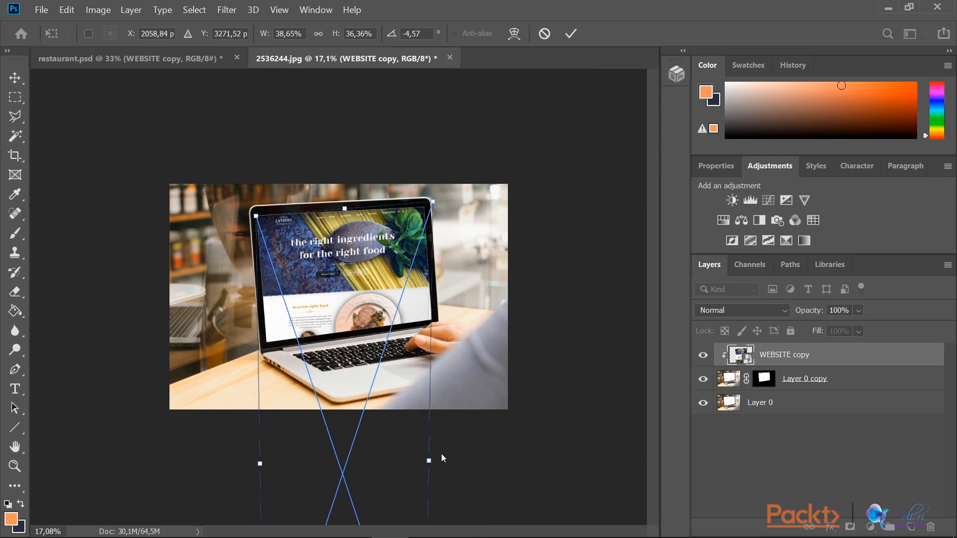
{"action": "left_click_drag", "start_coordinate": [432, 459], "coordinate": [435, 449]}
{"action": "key", "text": "w"}
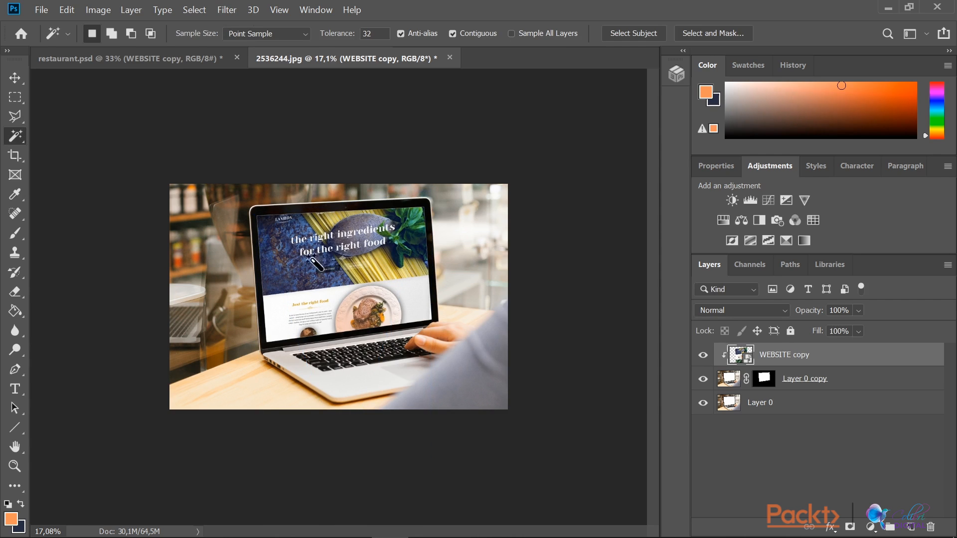
- Warp the WEBSITE copy layer, adjusting its side curve handles and lowering its upper-right corner to follow the laptop screen, and commit the warp
{"action": "left_click", "coordinate": [77, 10]}
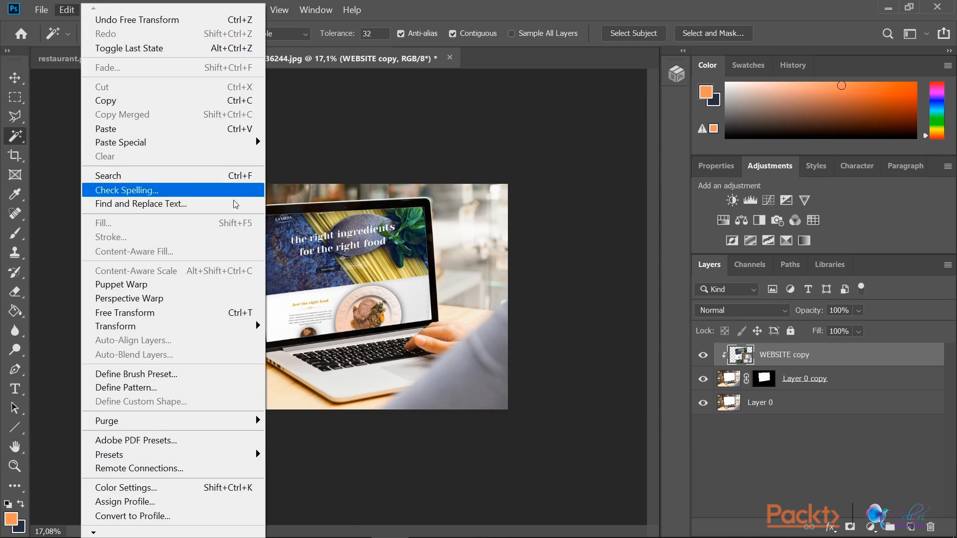
{"action": "mouse_move", "coordinate": [225, 327]}
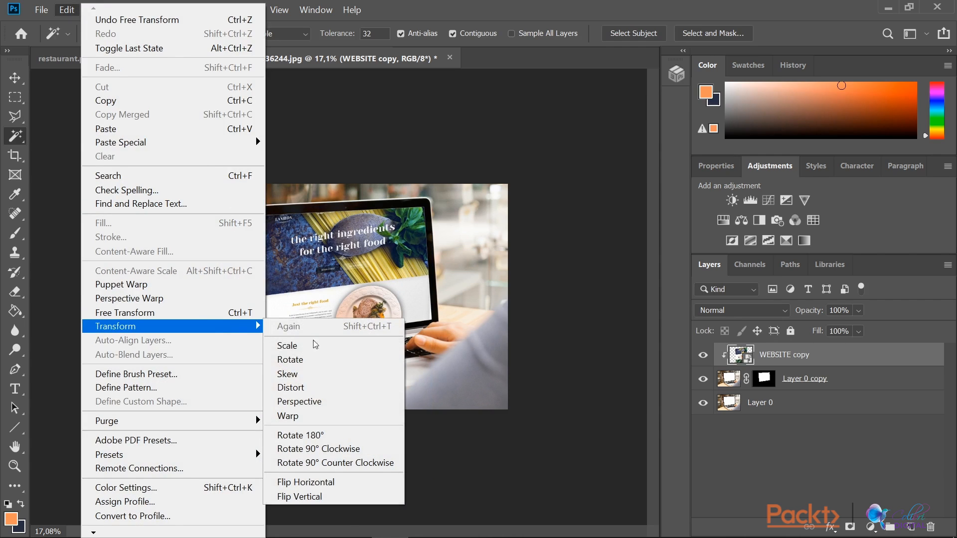
{"action": "left_click", "coordinate": [319, 417]}
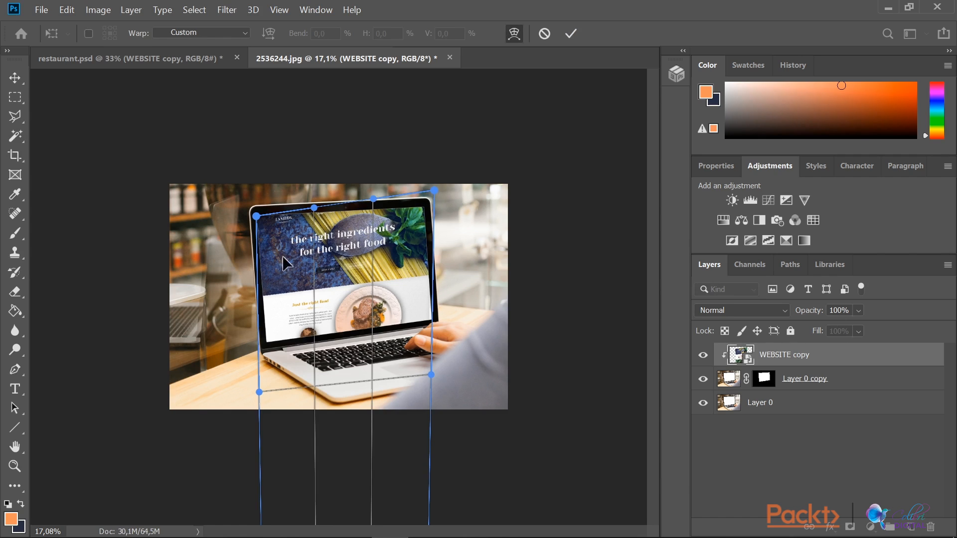
{"action": "scroll", "coordinate": [342, 294], "scroll_direction": "up", "scroll_amount": 2}
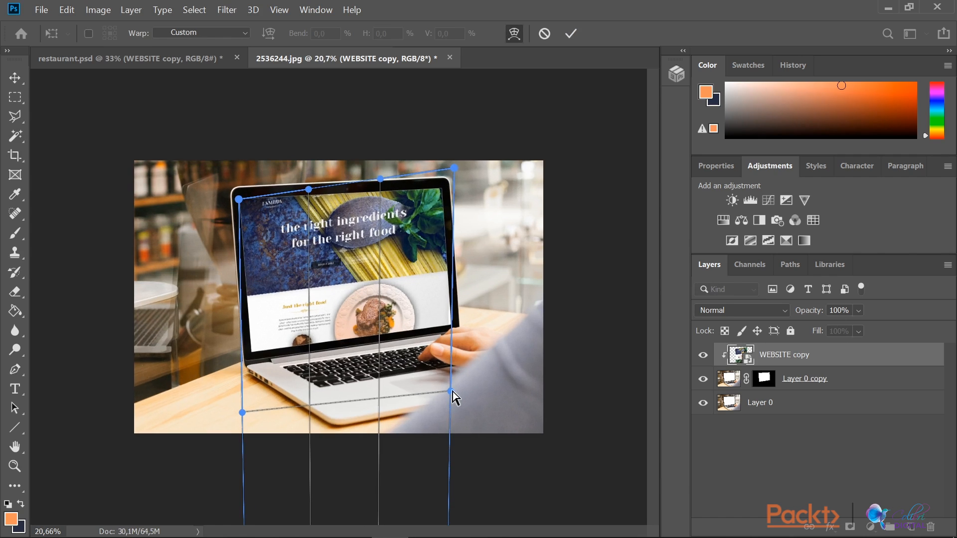
{"action": "left_click_drag", "start_coordinate": [454, 396], "coordinate": [457, 399]}
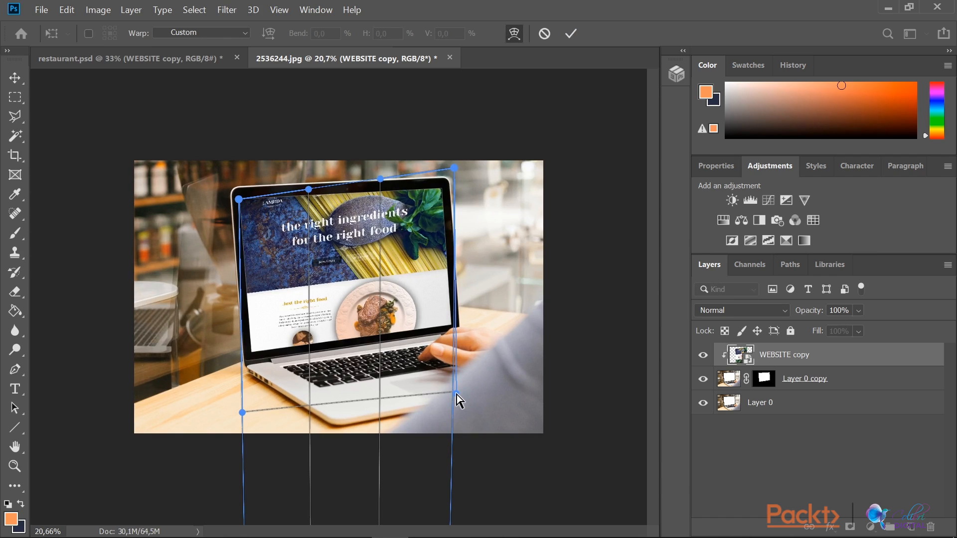
{"action": "left_click_drag", "start_coordinate": [238, 201], "coordinate": [239, 199]}
{"action": "left_click_drag", "start_coordinate": [242, 413], "coordinate": [253, 409]}
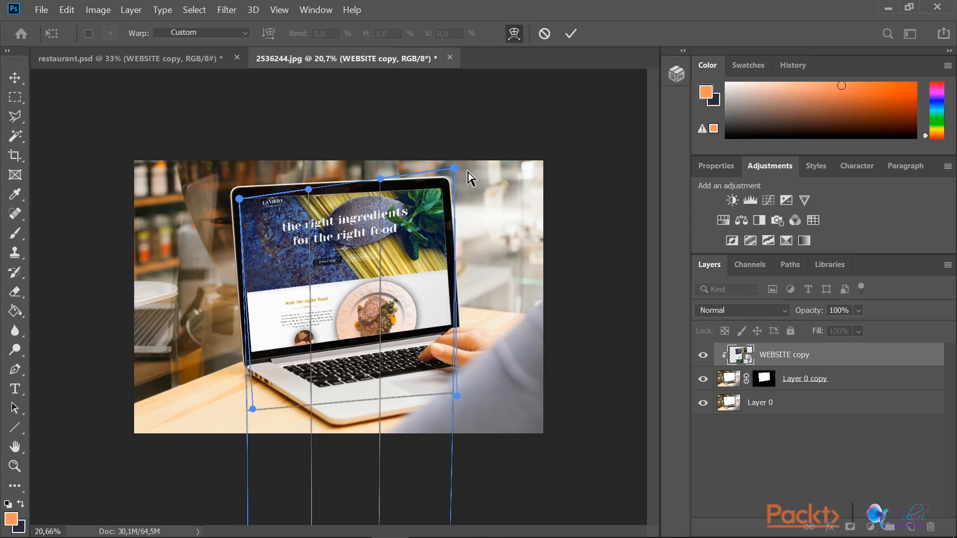
{"action": "left_click_drag", "start_coordinate": [454, 169], "coordinate": [456, 179]}
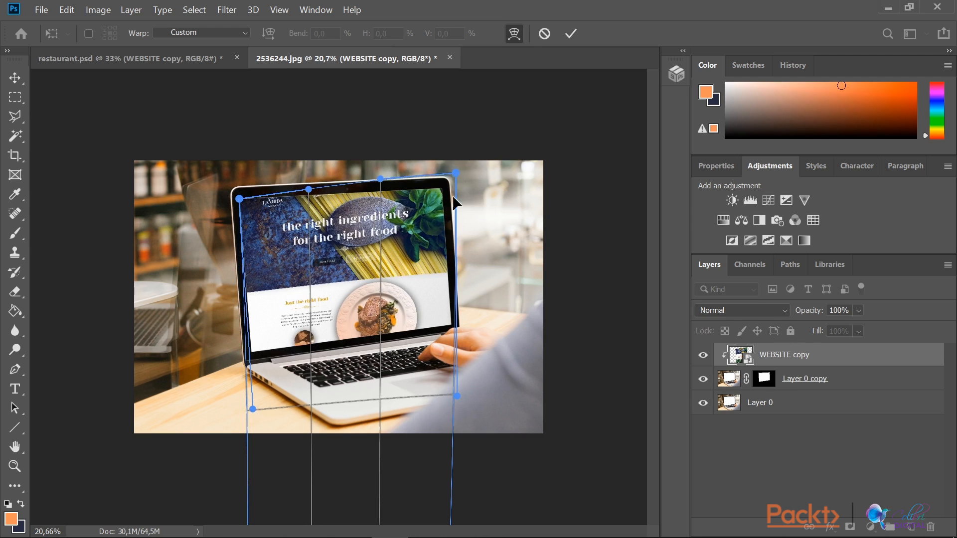
{"action": "key", "text": "Return"}
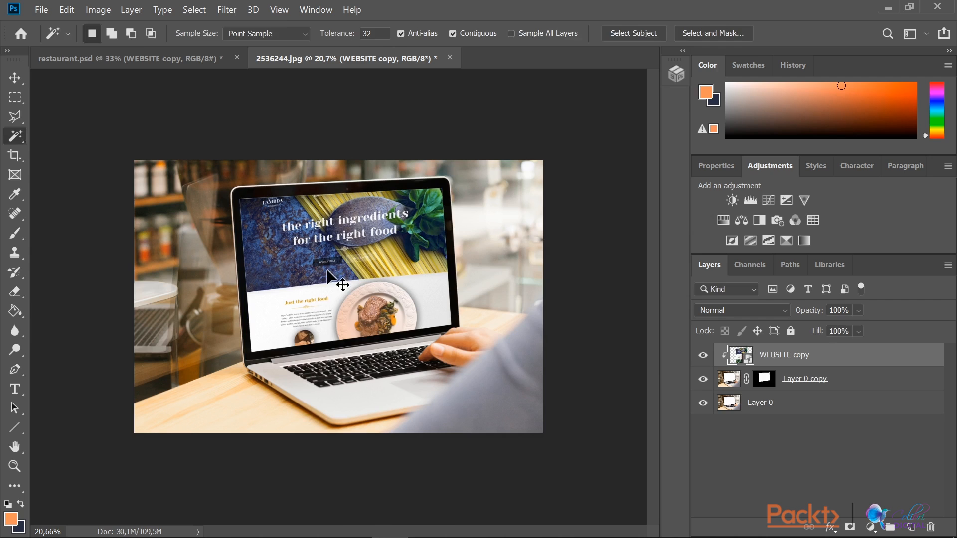
- Free-transform the WEBSITE copy layer to reposition it on the laptop screen at about X 2070.75 px, Y 3203.76 px, and commit the move
{"action": "key", "text": "ctrl+t"}
{"action": "left_click_drag", "start_coordinate": [363, 243], "coordinate": [363, 250]}
{"action": "key", "text": "Up"}
{"action": "key", "text": "Up"}
{"action": "key", "text": "Up"}
{"action": "key", "text": "Up"}
{"action": "key", "text": "Up"}
{"action": "key", "text": "Up"}
{"action": "key", "text": "Up"}
{"action": "key", "text": "Up"}
{"action": "key", "text": "Up"}
{"action": "key", "text": "Up"}
{"action": "key", "text": "Up"}
{"action": "key", "text": "Up"}
{"action": "key", "text": "Up"}
{"action": "key", "text": "Up"}
{"action": "key", "text": "Up"}
{"action": "key", "text": "Up"}
{"action": "key", "text": "Up"}
{"action": "key", "text": "Up"}
{"action": "key", "text": "Up"}
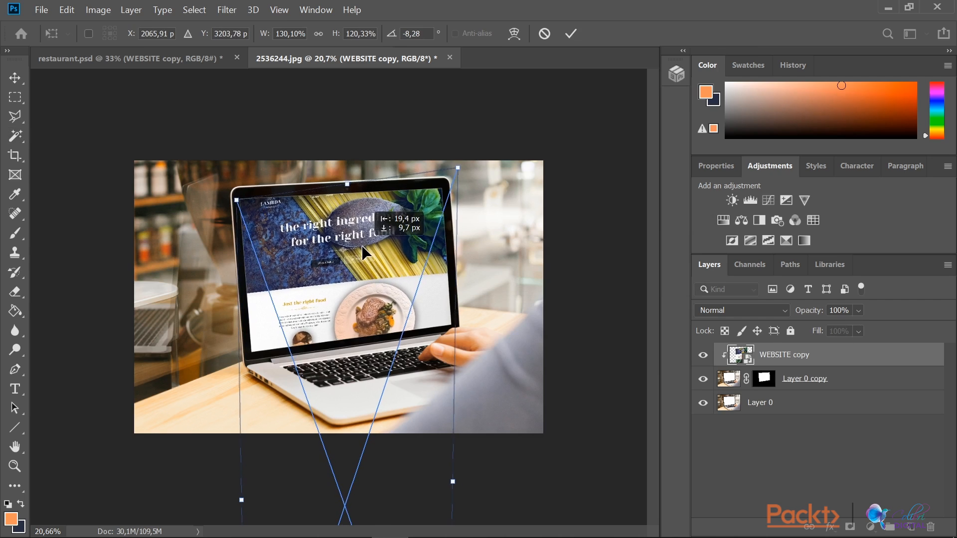
{"action": "key", "text": "Down"}
{"action": "key", "text": "Down"}
{"action": "key", "text": "Down"}
{"action": "key", "text": "Down"}
{"action": "key", "text": "Down"}
{"action": "key", "text": "Down"}
{"action": "key", "text": "Down"}
{"action": "key", "text": "Down"}
{"action": "key", "text": "Down"}
{"action": "key", "text": "Down"}
{"action": "key", "text": "Down"}
{"action": "key", "text": "Down"}
{"action": "key", "text": "Down"}
{"action": "key", "text": "Down"}
{"action": "key", "text": "Right"}
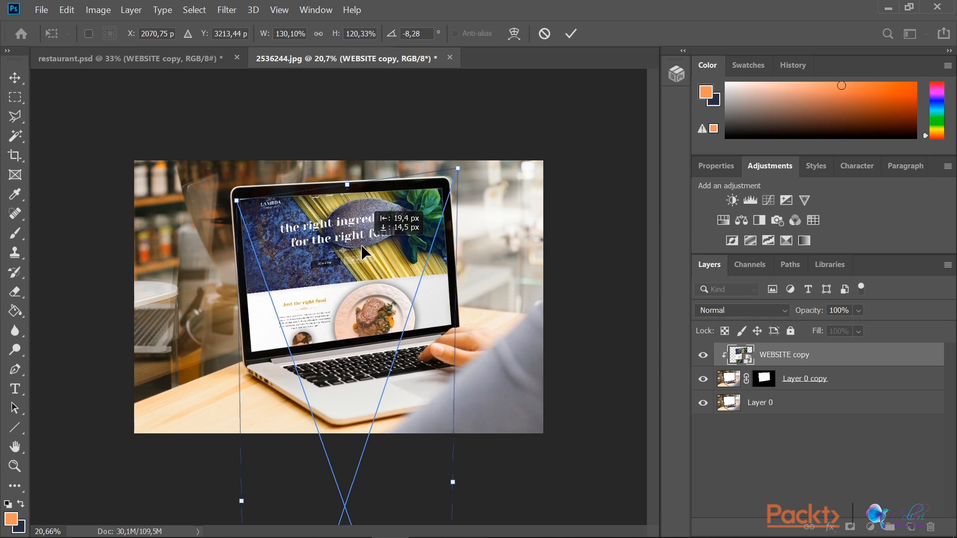
{"action": "key", "text": "Up"}
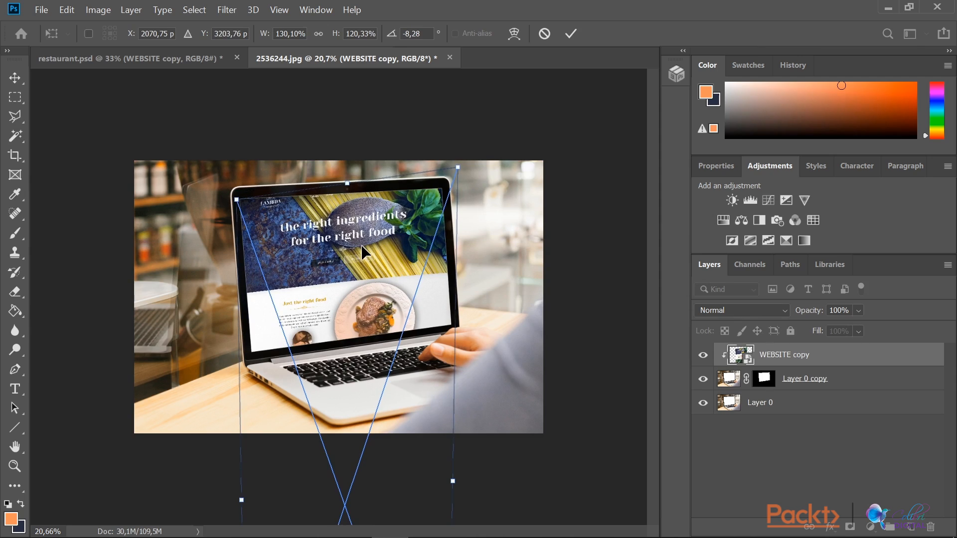
{"action": "key", "text": "Return"}
{"action": "key", "text": "w"}
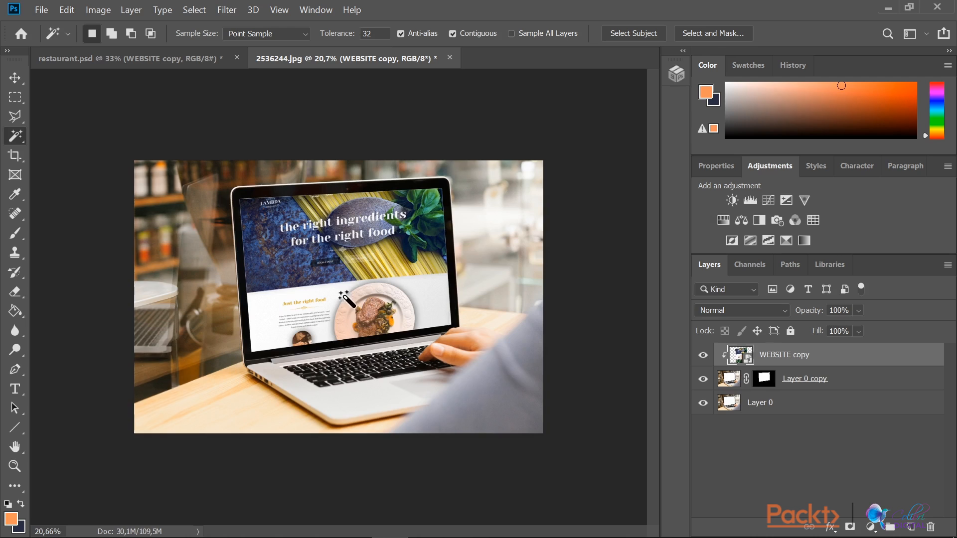
- Skew the WEBSITE copy layer so its upper edge and navigation bar follow the screen's upper edge, commit, and toggle its visibility to compare
{"action": "scroll", "coordinate": [331, 291], "scroll_direction": "up", "scroll_amount": 2}
{"action": "scroll", "coordinate": [331, 291], "scroll_direction": "up", "scroll_amount": 1}
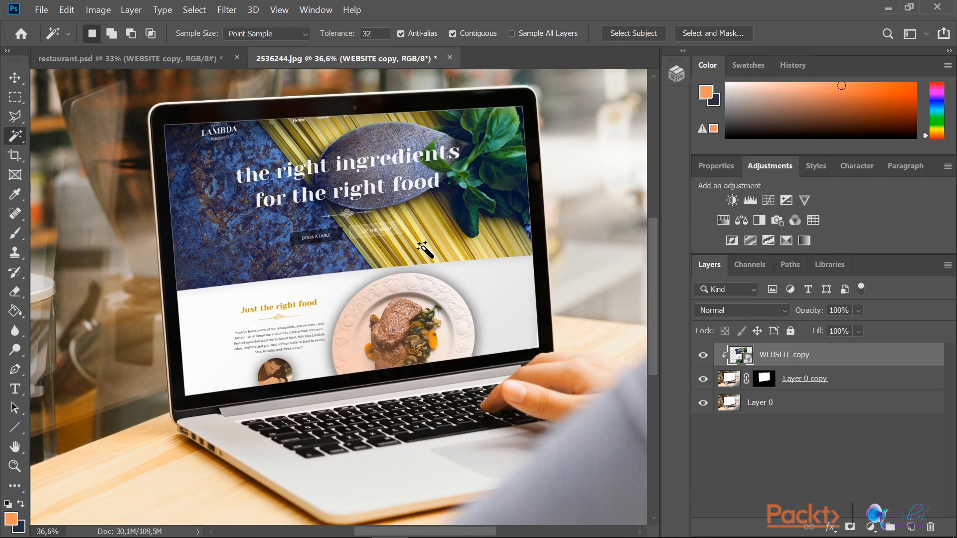
{"action": "left_click", "coordinate": [67, 9]}
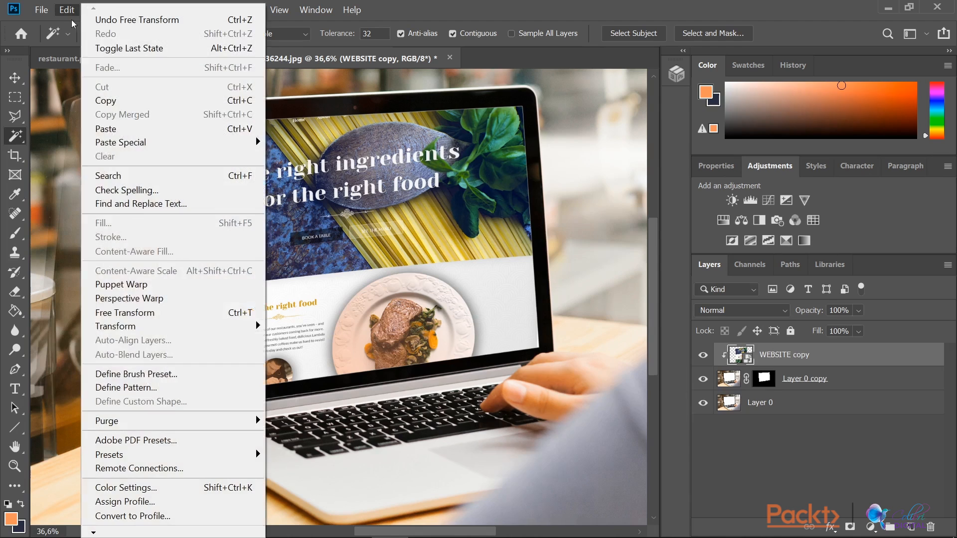
{"action": "mouse_move", "coordinate": [239, 327]}
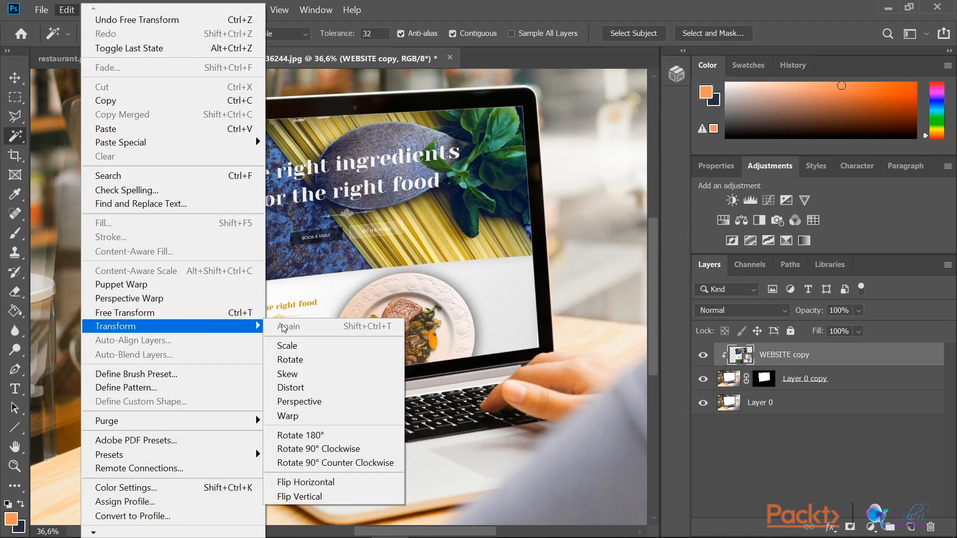
{"action": "left_click", "coordinate": [335, 375]}
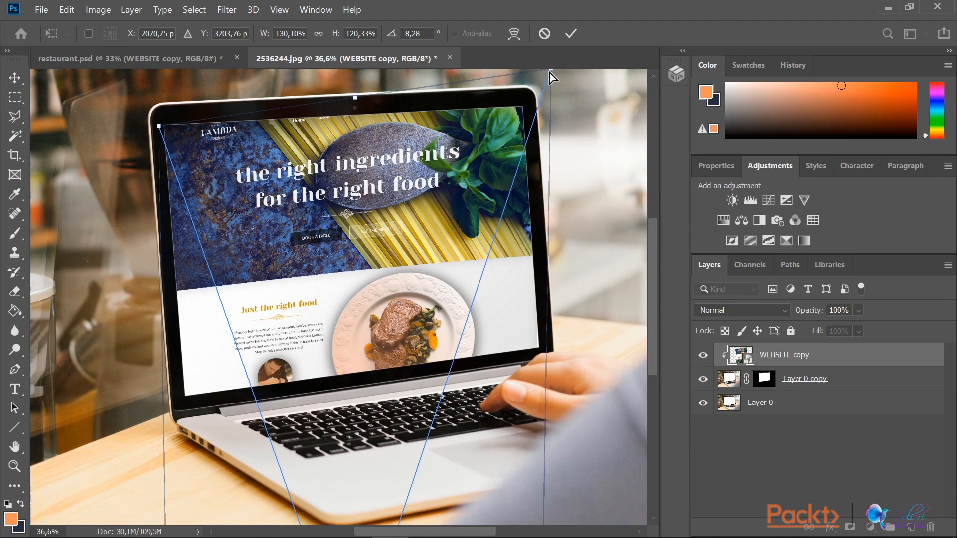
{"action": "left_click_drag", "start_coordinate": [549, 73], "coordinate": [558, 97]}
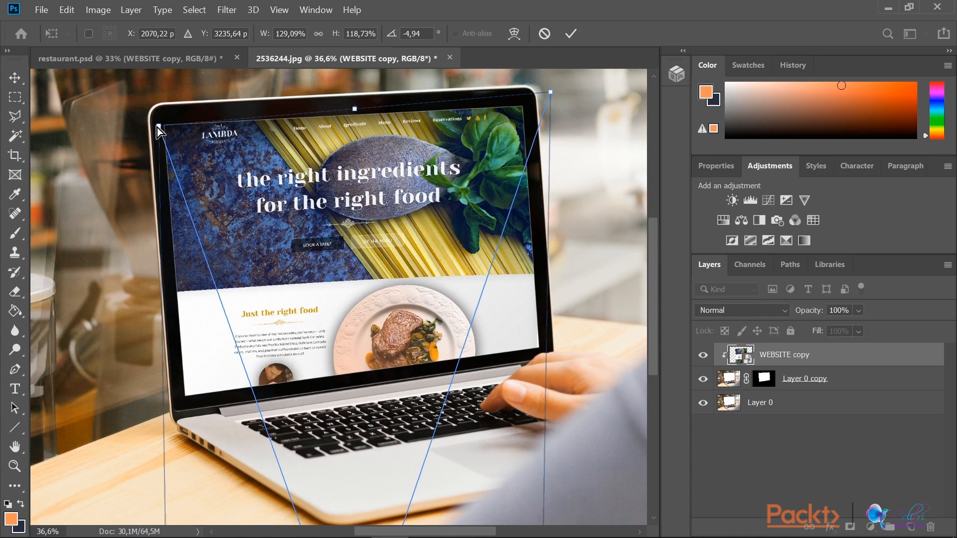
{"action": "left_click_drag", "start_coordinate": [157, 127], "coordinate": [160, 128]}
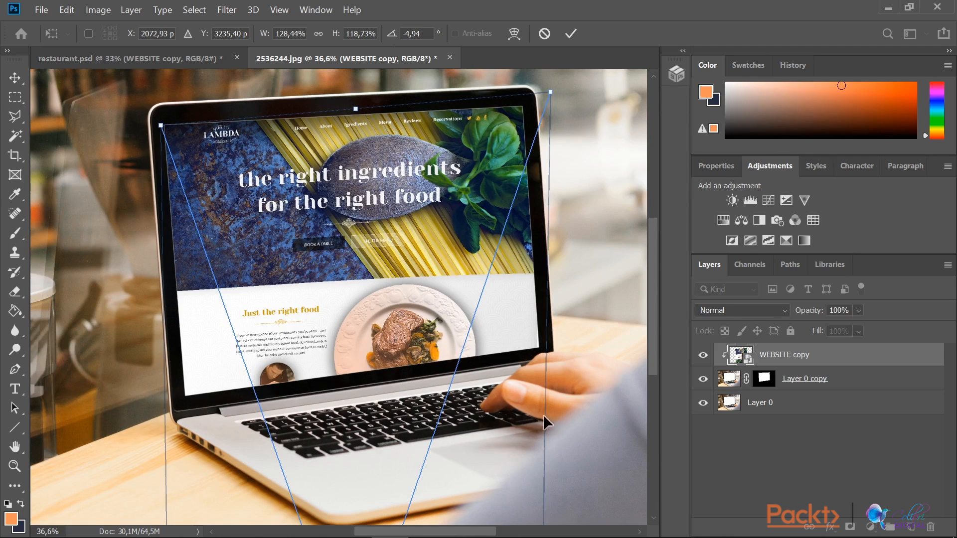
{"action": "key", "text": "ctrl+minus"}
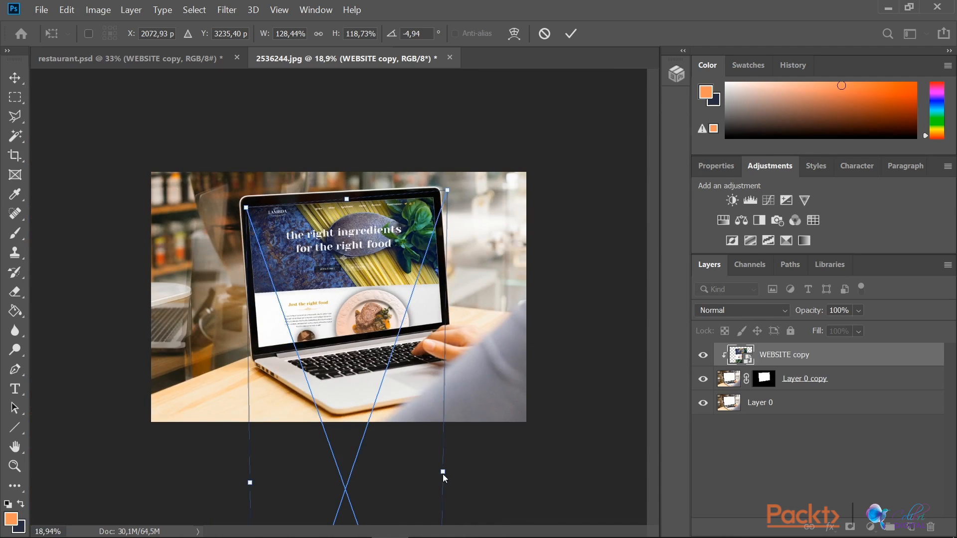
{"action": "left_click_drag", "start_coordinate": [443, 476], "coordinate": [455, 474]}
{"action": "key", "text": "Return"}
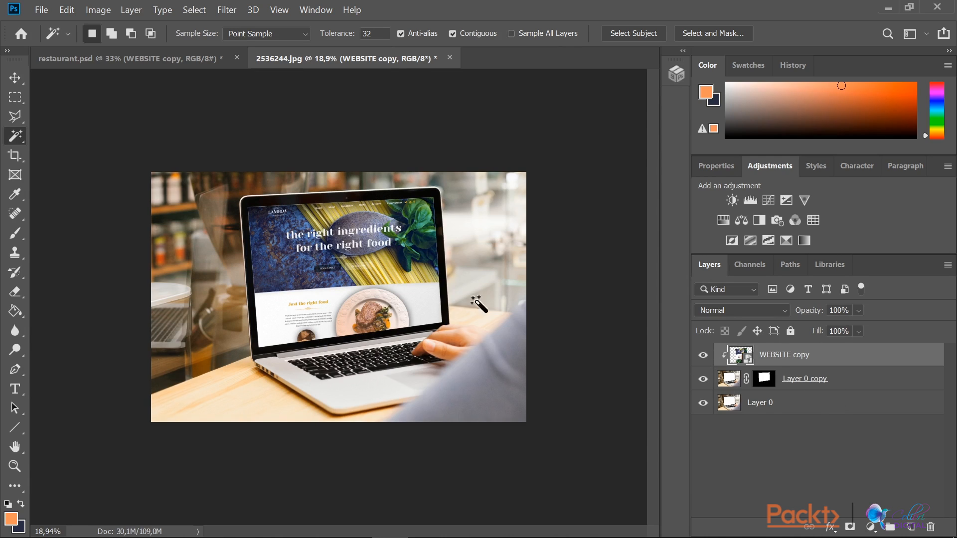
{"action": "left_click", "coordinate": [703, 356]}
{"action": "left_click", "coordinate": [704, 356]}
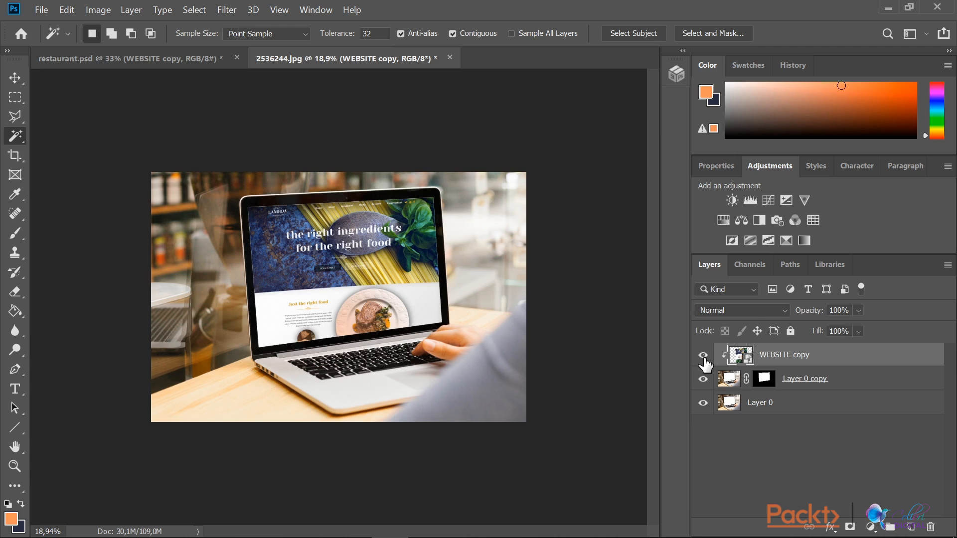